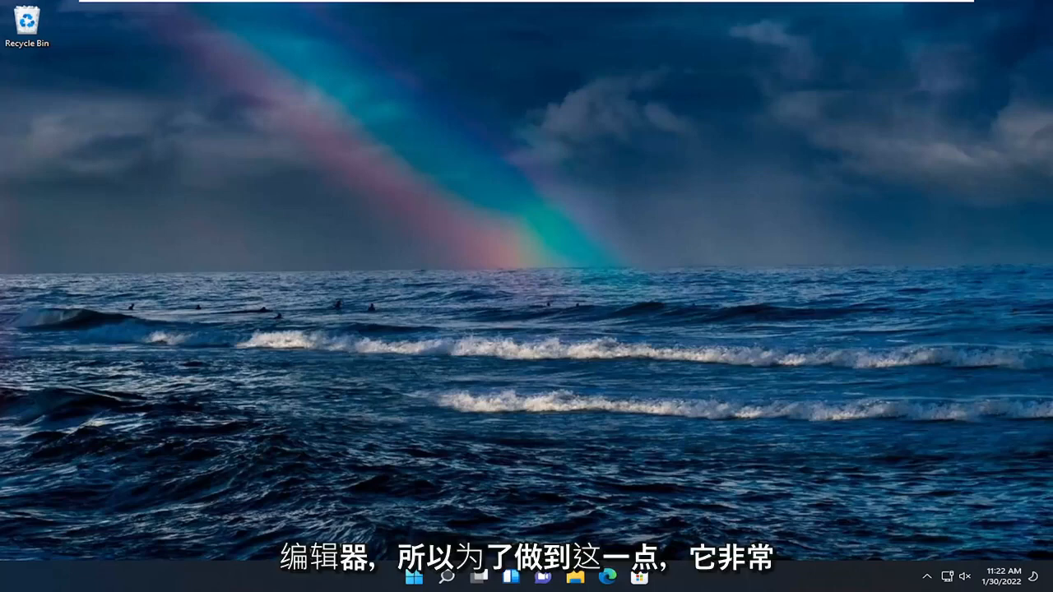
# Step: Search for group policy and open the Local Group Policy Editor
pyautogui.click(446, 578)
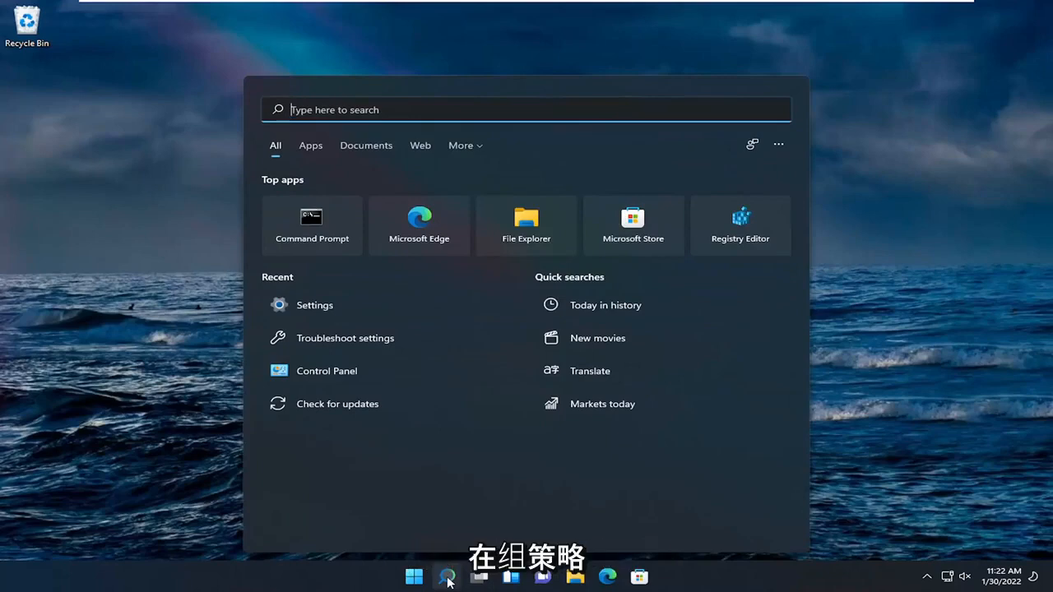
pyautogui.write('grou')
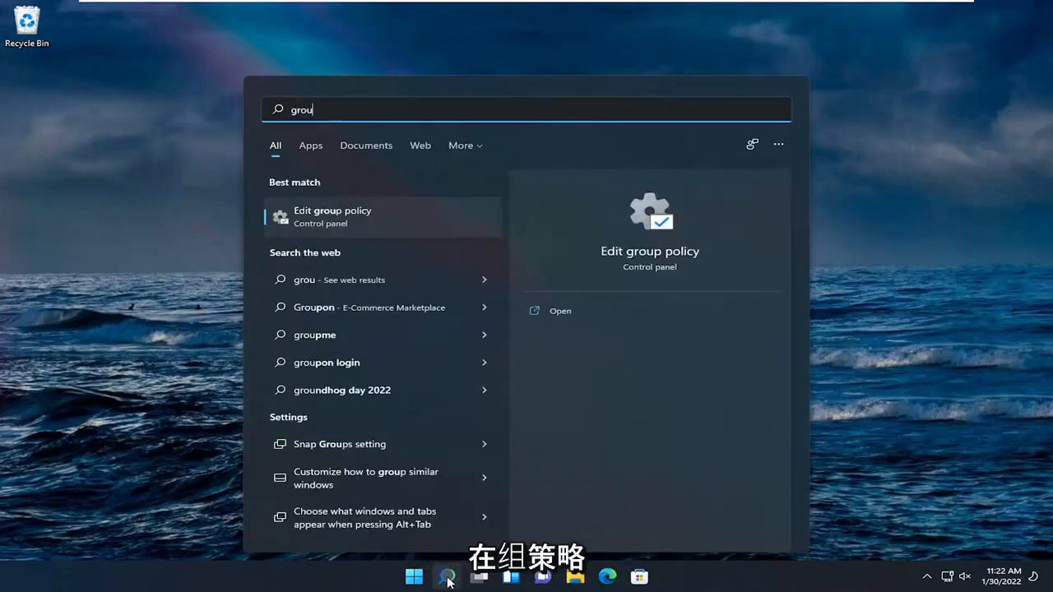
pyautogui.write('p poli')
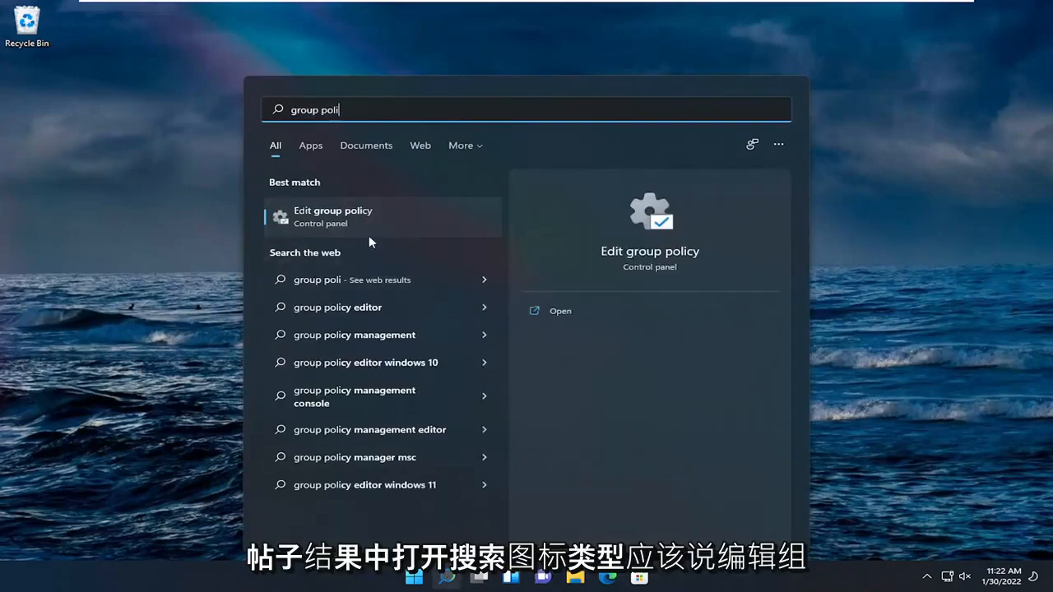
pyautogui.click(345, 217)
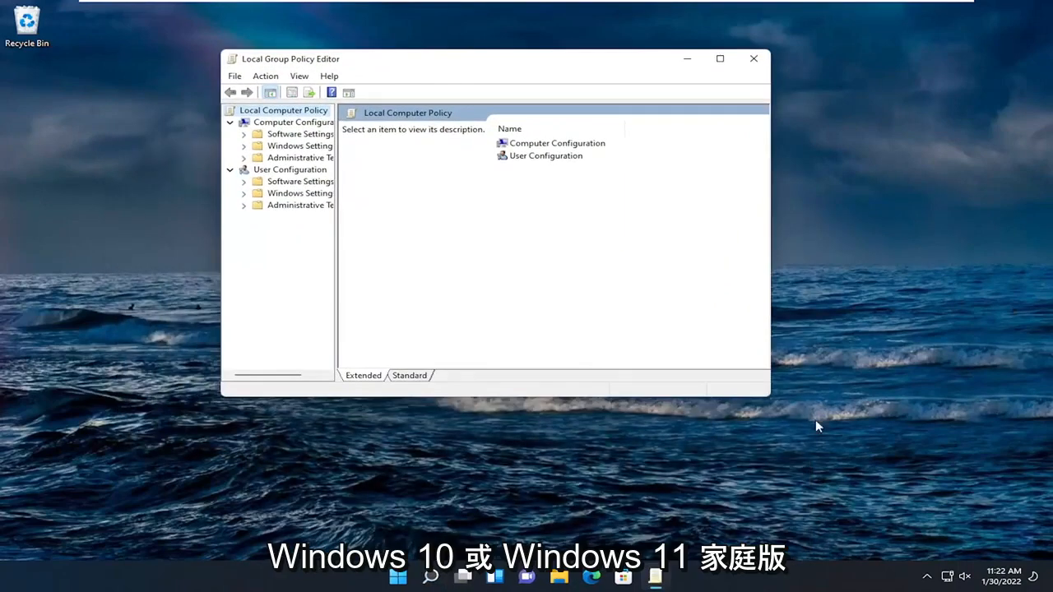
# Step: Enlarge the editor window and open User Configuration's Administrative Templates, Start Menu and Taskbar folder
pyautogui.moveTo(767, 397); pyautogui.dragTo(855, 511)
pyautogui.moveTo(316, 347); pyautogui.dragTo(401, 356)
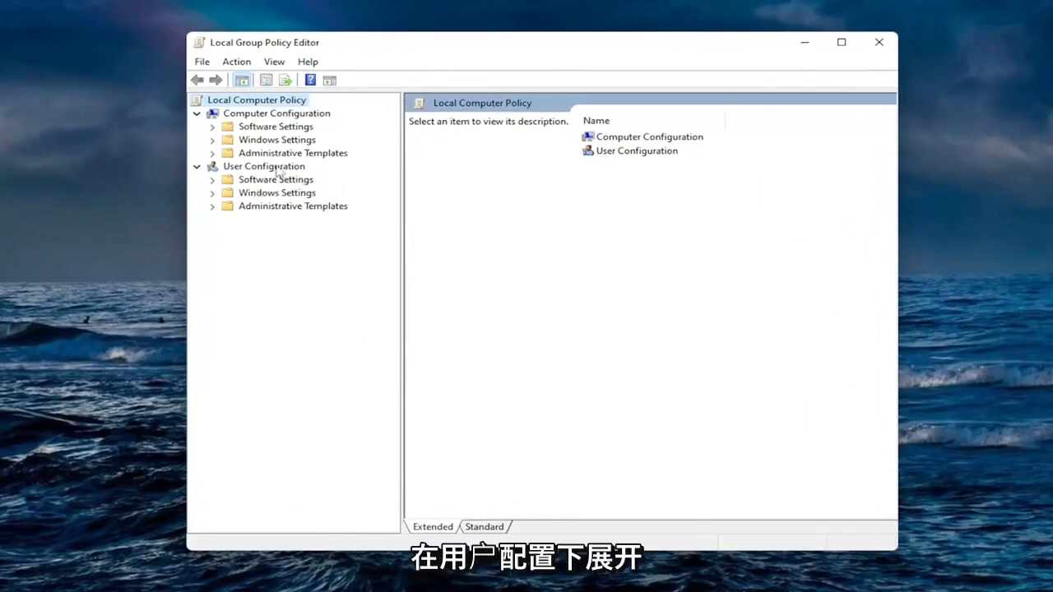
pyautogui.doubleClick(289, 207)
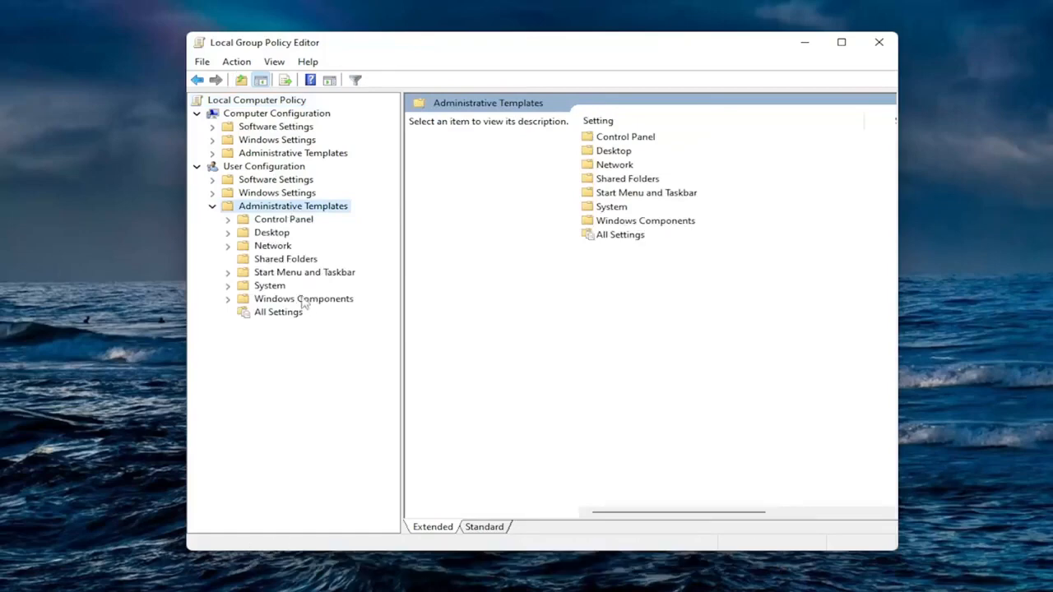
pyautogui.click(288, 275)
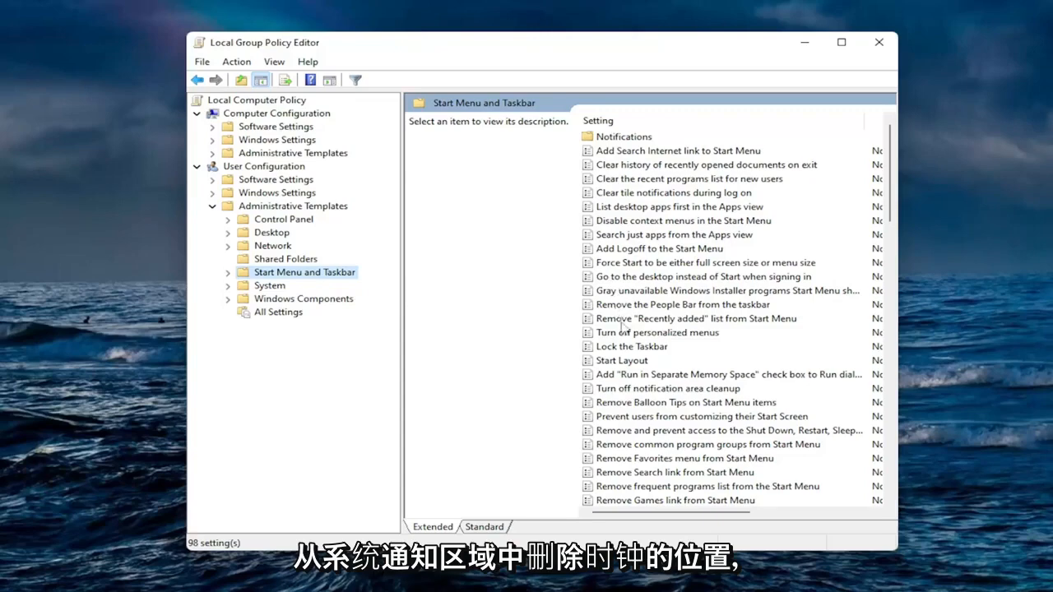
# Step: Enable the policy 'Remove Clock from the system notification area' and apply it
pyautogui.scroll(-3, 662, 366)
pyautogui.scroll(-6, 661, 366)
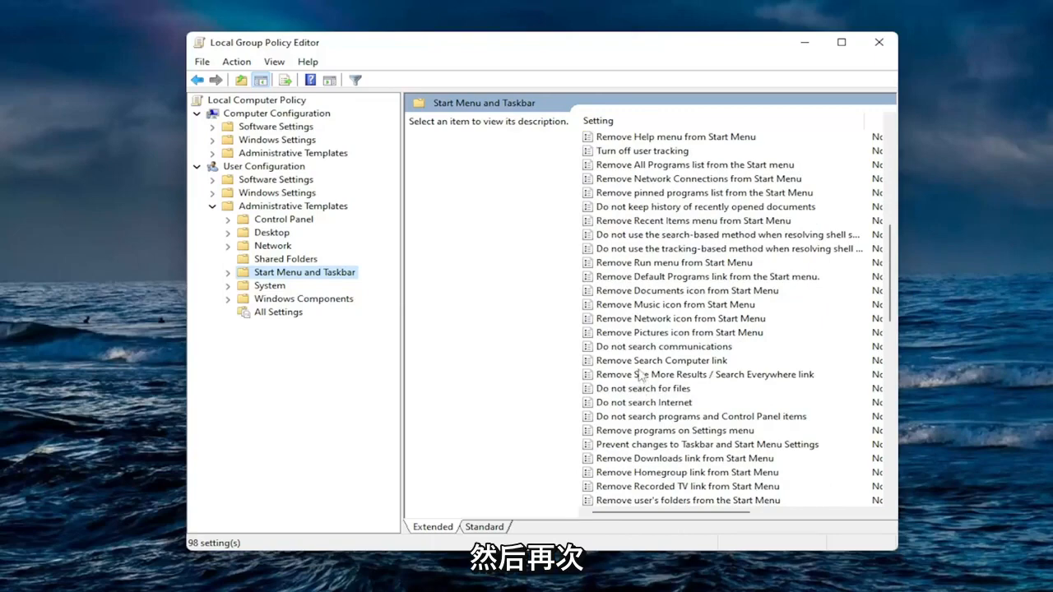
pyautogui.scroll(-2, 641, 372)
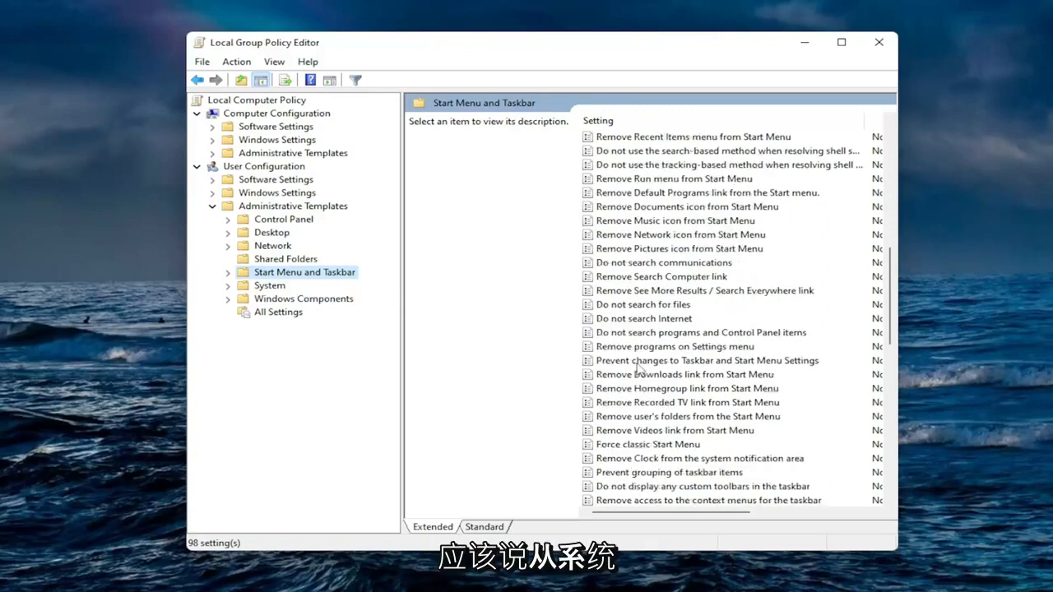
pyautogui.click(644, 457)
pyautogui.scroll(-2, 653, 411)
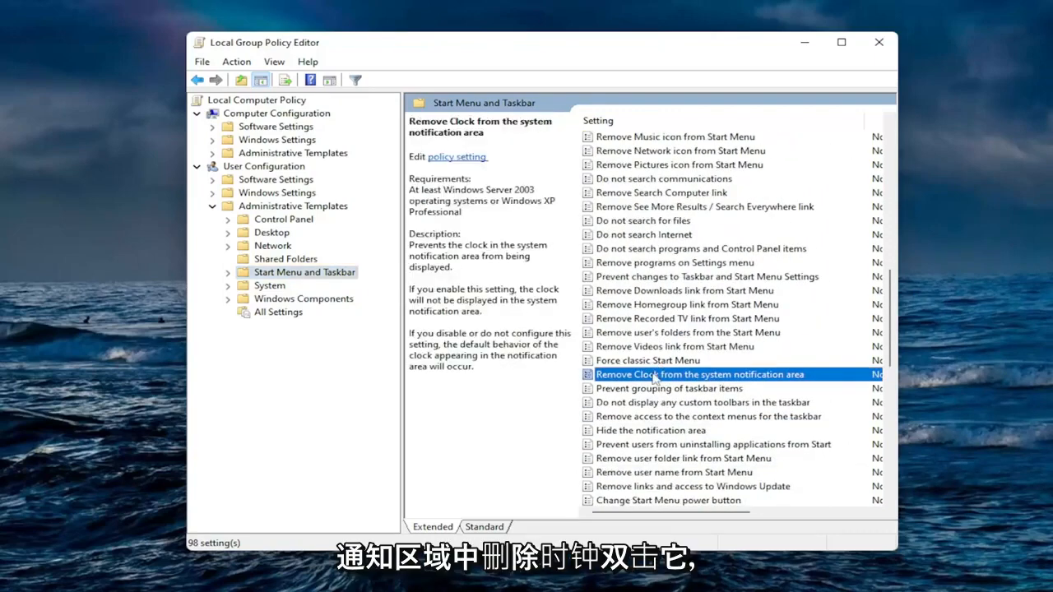
pyautogui.doubleClick(654, 375)
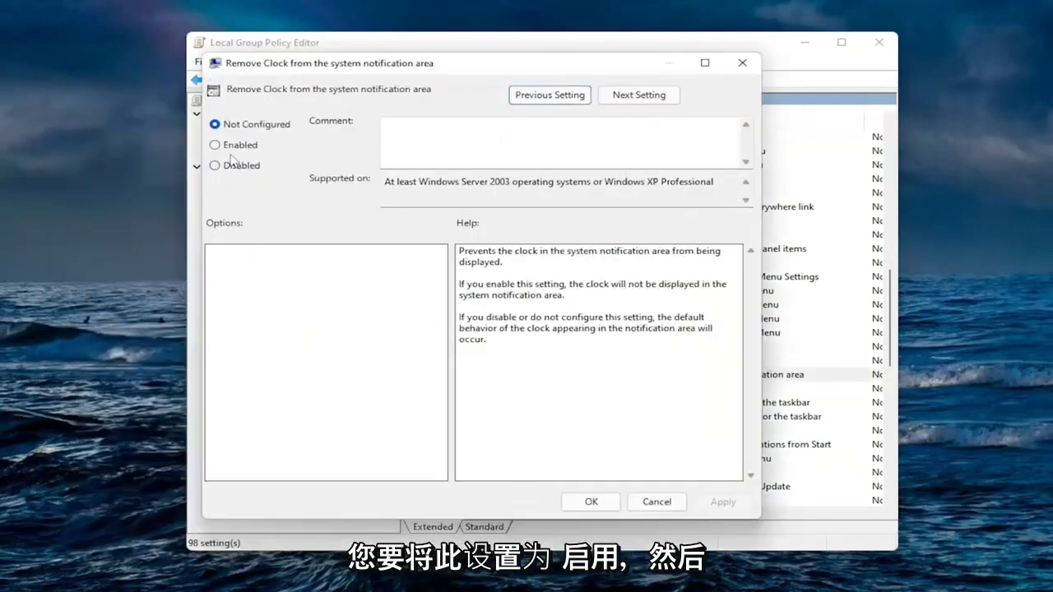
pyautogui.click(214, 144)
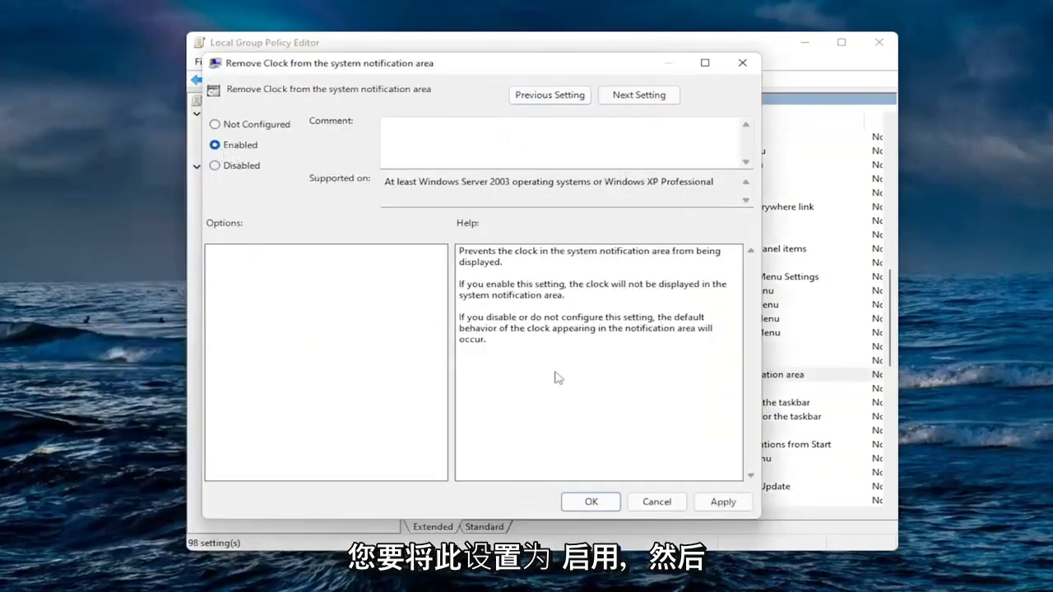
pyautogui.click(721, 502)
pyautogui.click(591, 501)
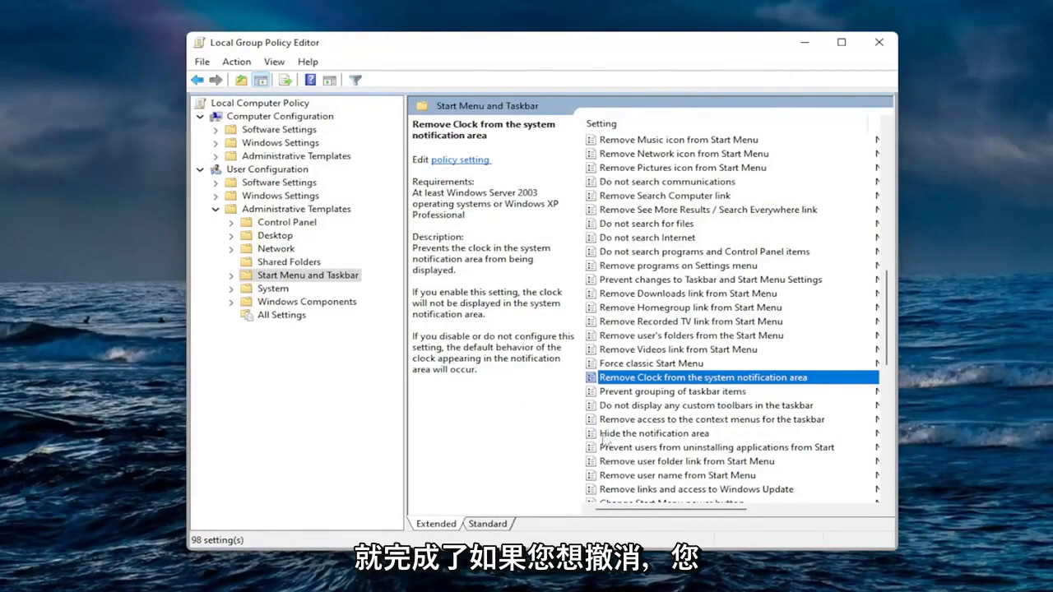
# Step: Try reverting the Remove Clock policy to Not Configured, closing its dialog without applying
pyautogui.doubleClick(635, 377)
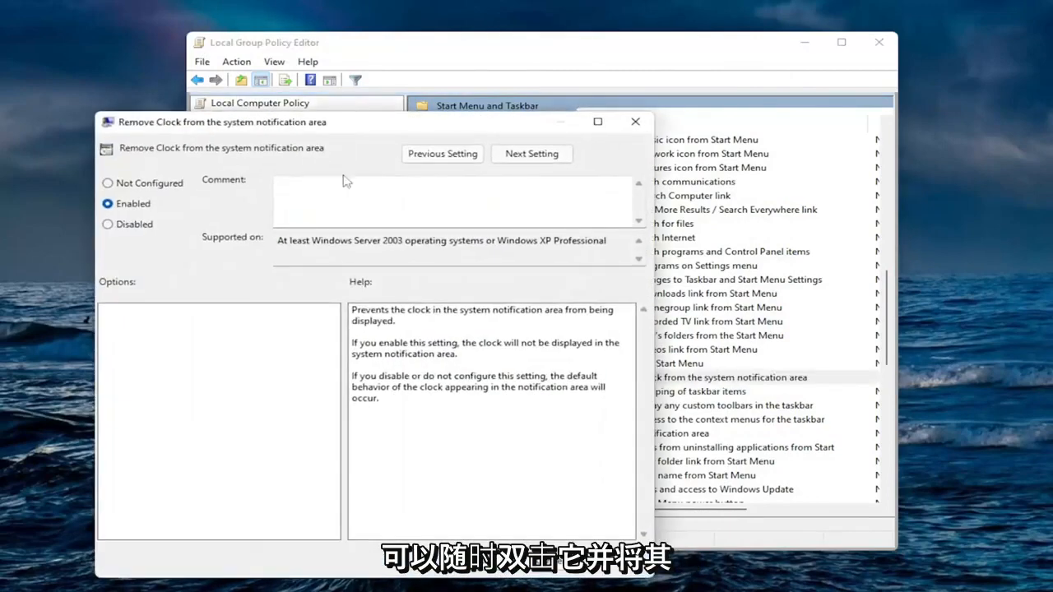
pyautogui.click(144, 189)
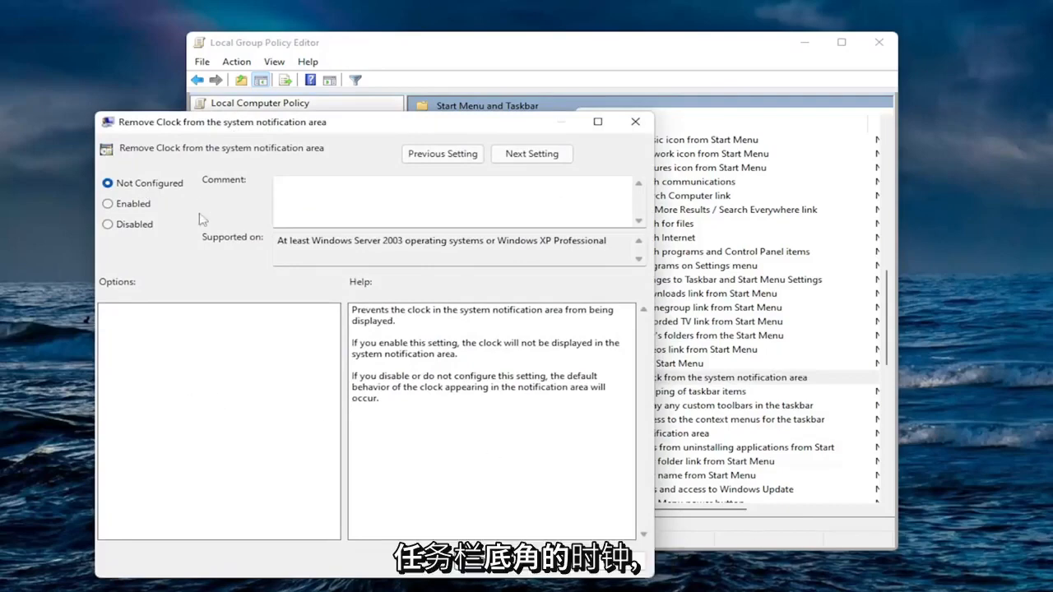
pyautogui.click(634, 122)
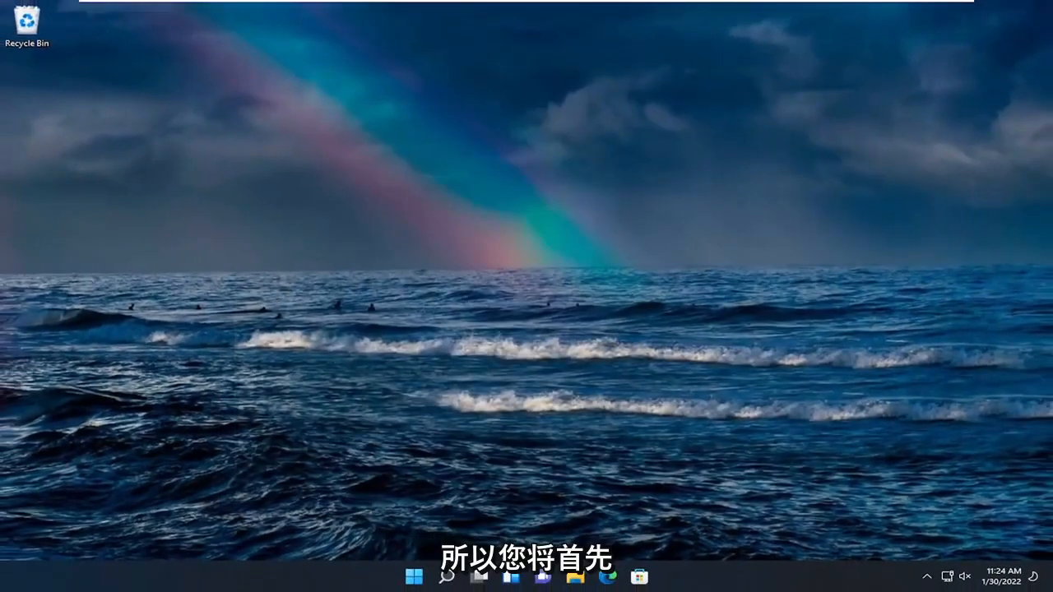
# Step: Search for regedit and launch Registry Editor as administrator, allowing the permission prompt
pyautogui.click(448, 577)
pyautogui.write('regedit')
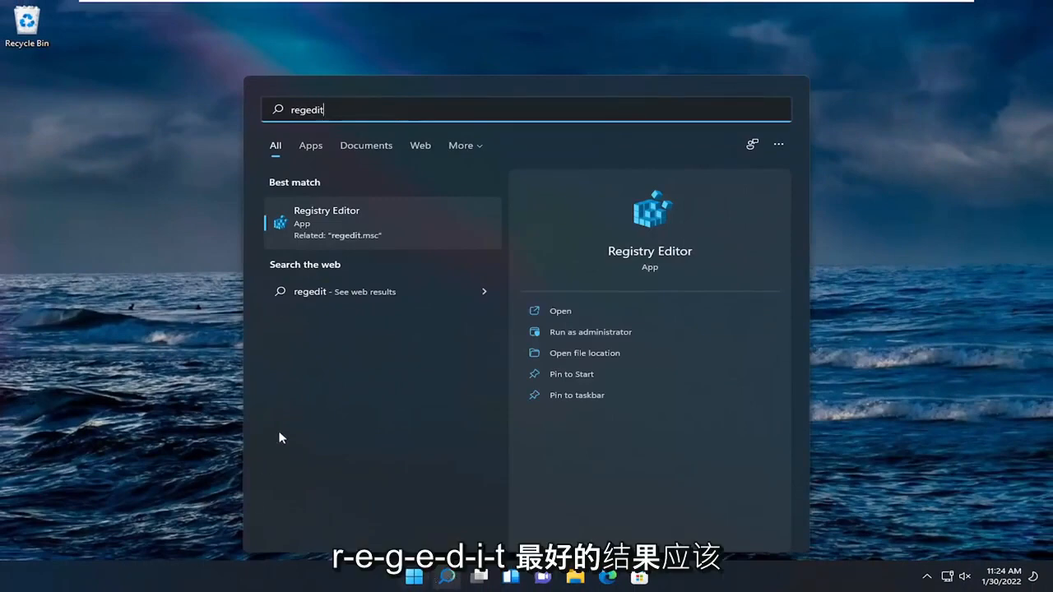
pyautogui.rightClick(322, 218)
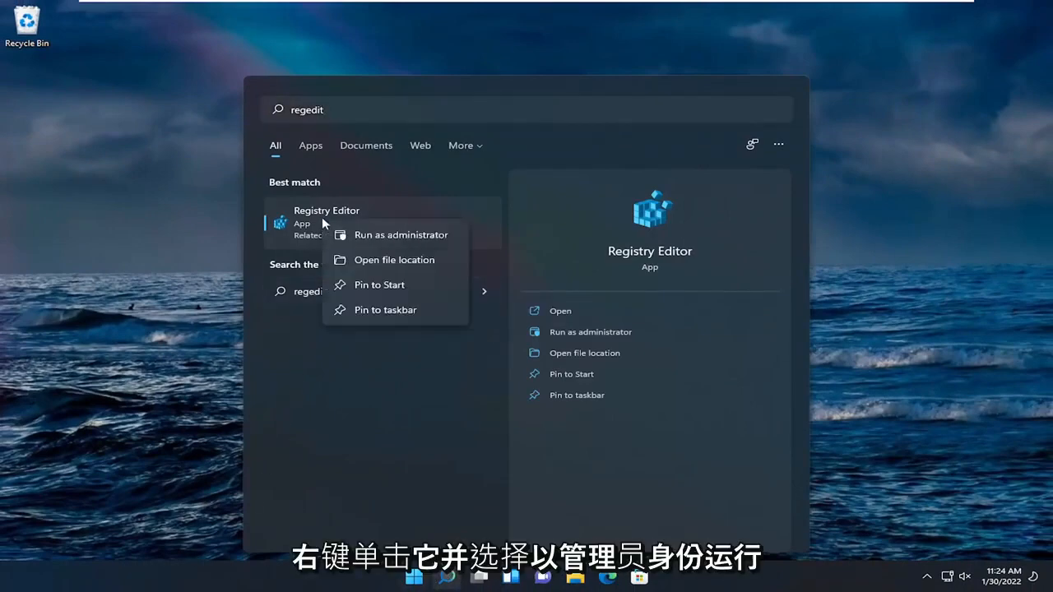
pyautogui.click(378, 237)
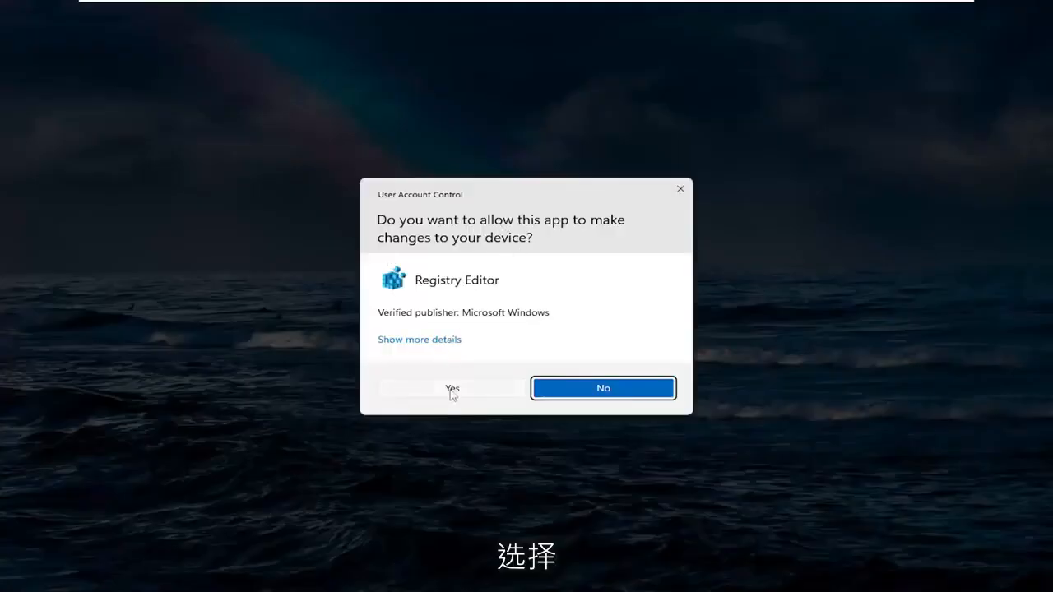
pyautogui.click(452, 388)
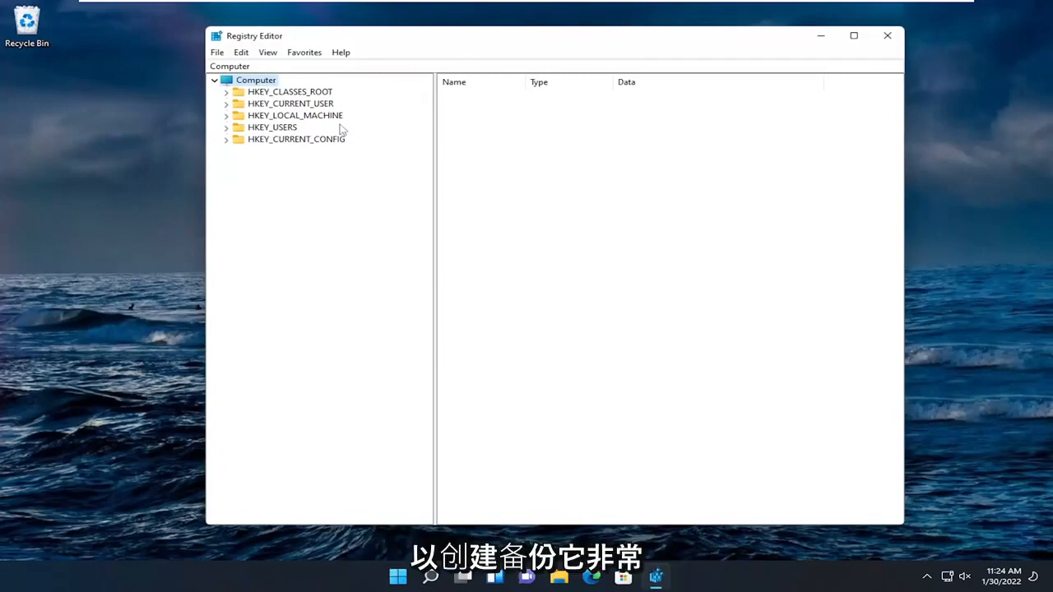
# Step: Open the registry export and import file dialogs, cancelling each one
pyautogui.click(217, 52)
pyautogui.click(238, 80)
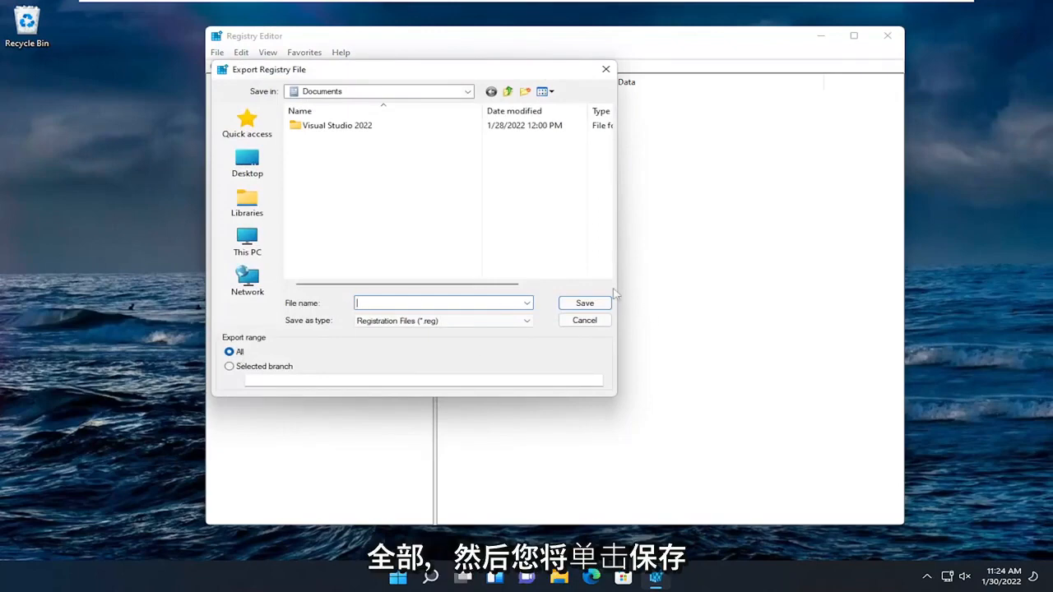
pyautogui.click(584, 320)
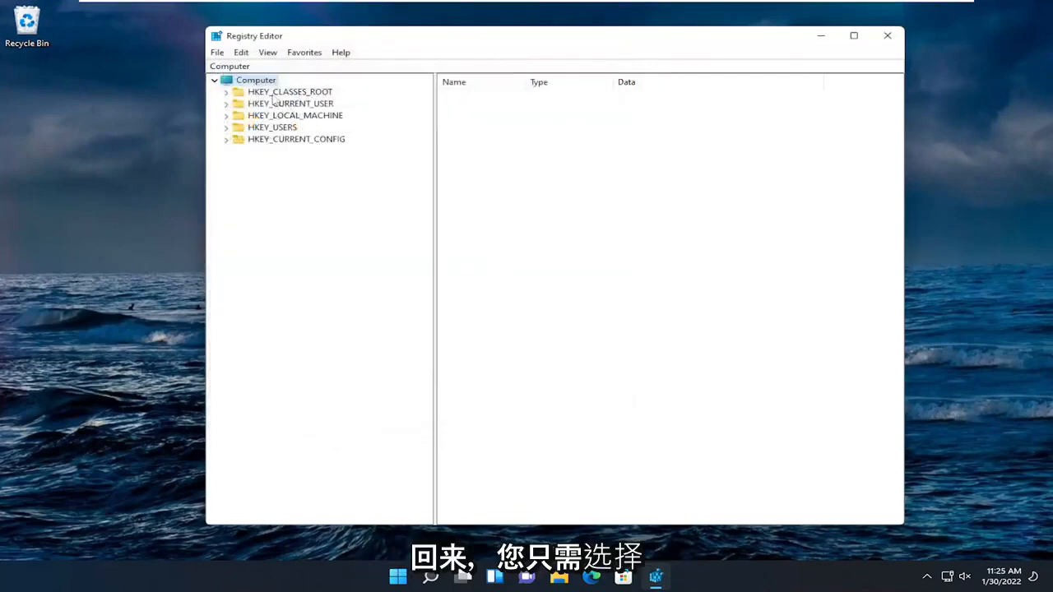
pyautogui.click(217, 53)
pyautogui.click(226, 68)
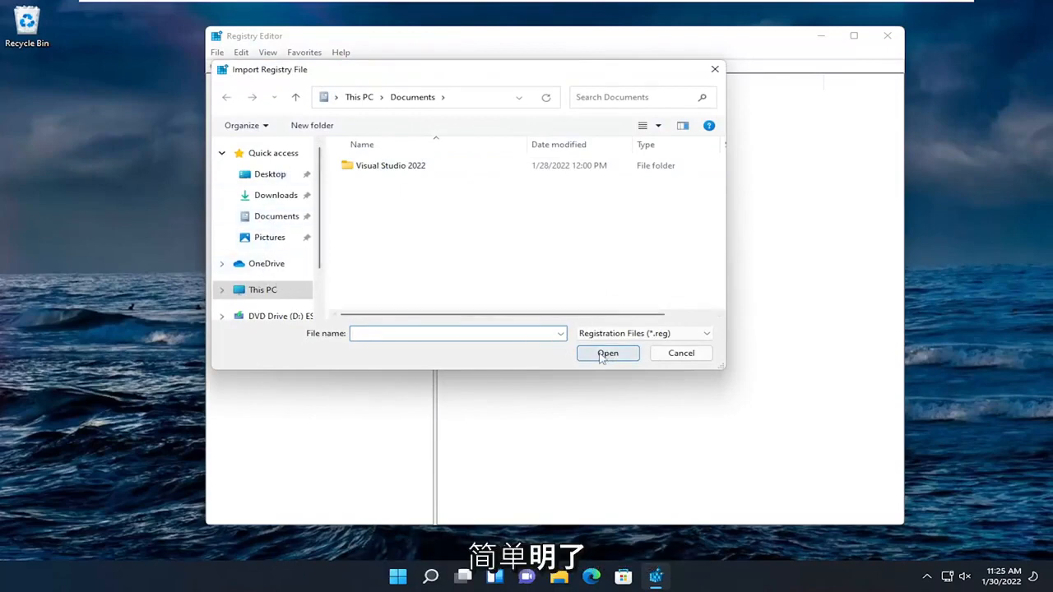
pyautogui.click(681, 353)
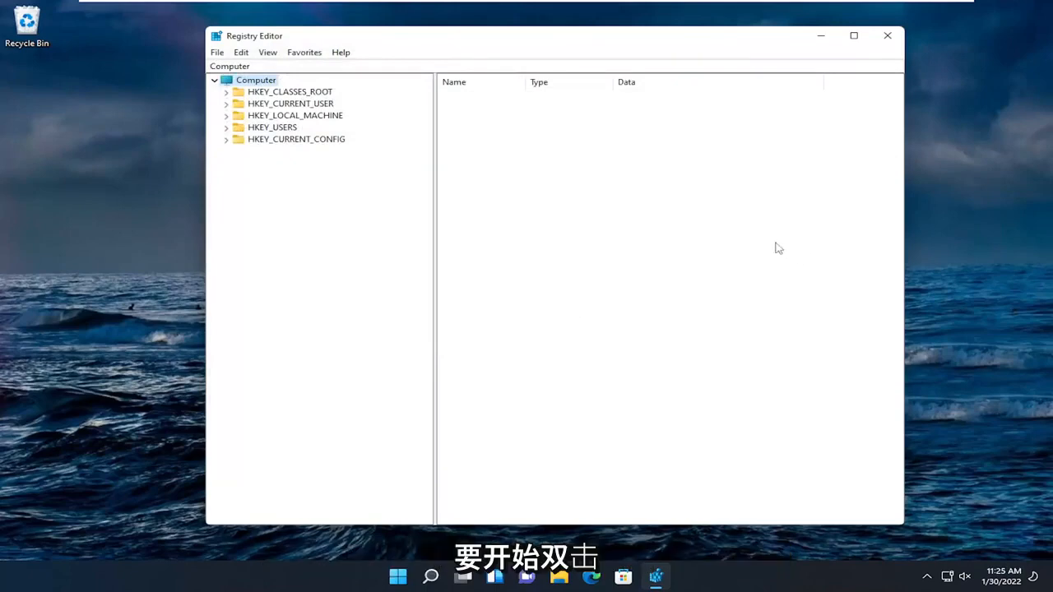
# Step: Navigate to HKEY_CURRENT_USER\Software\Microsoft\Windows\CurrentVersion\Policies\Explorer in the registry tree
pyautogui.doubleClick(312, 105)
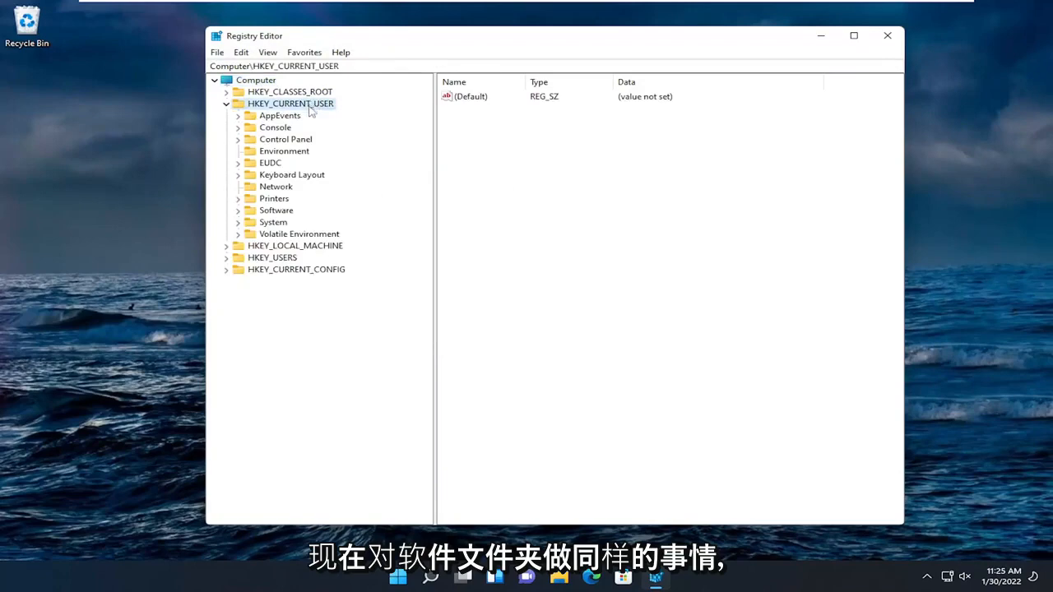
pyautogui.click(277, 212)
pyautogui.doubleClick(278, 212)
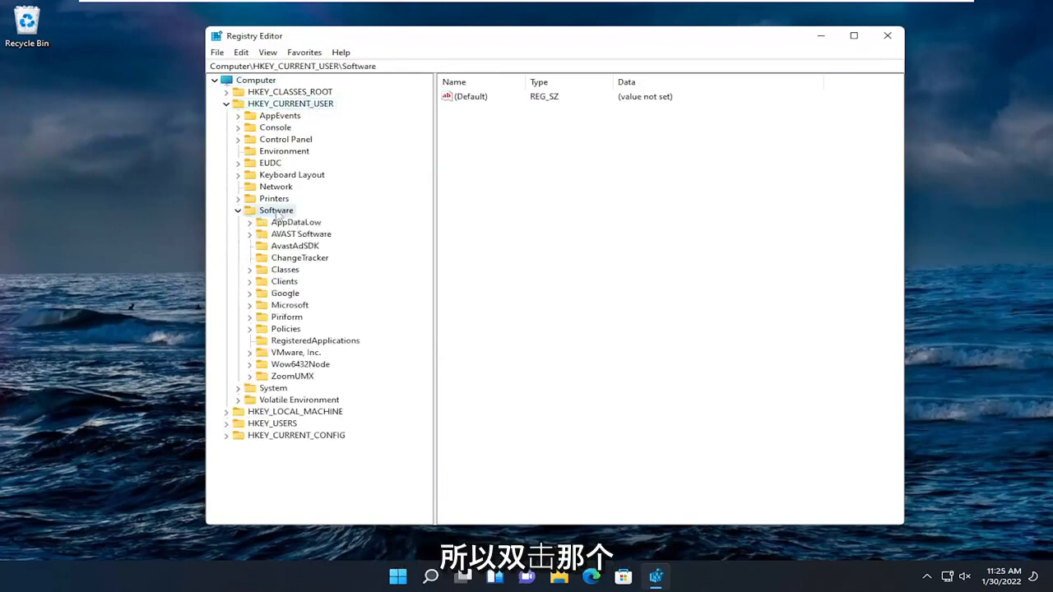
pyautogui.doubleClick(288, 305)
pyautogui.scroll(-14, 284, 309)
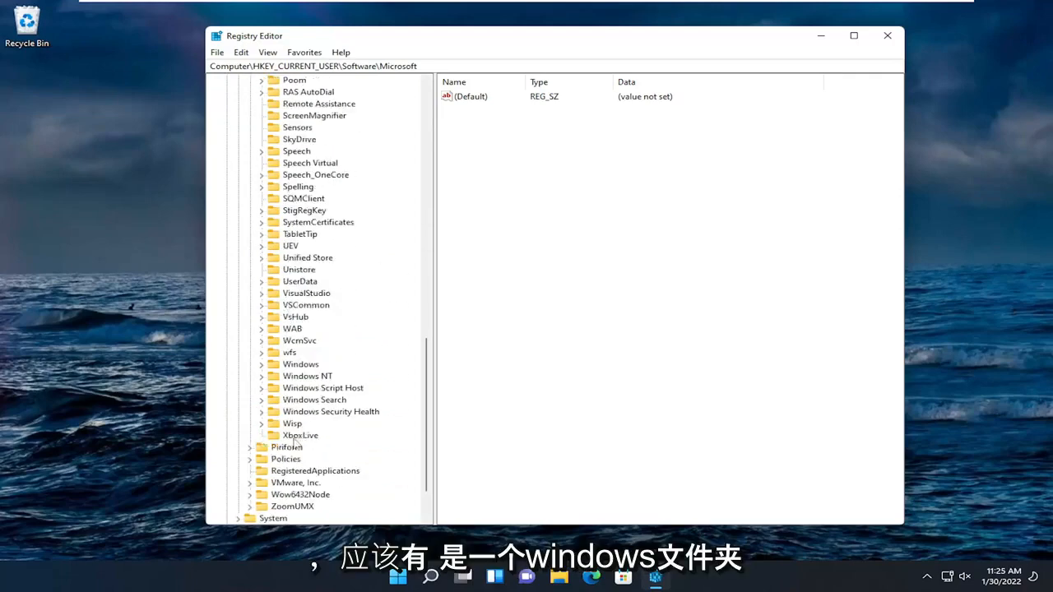
pyautogui.doubleClick(299, 367)
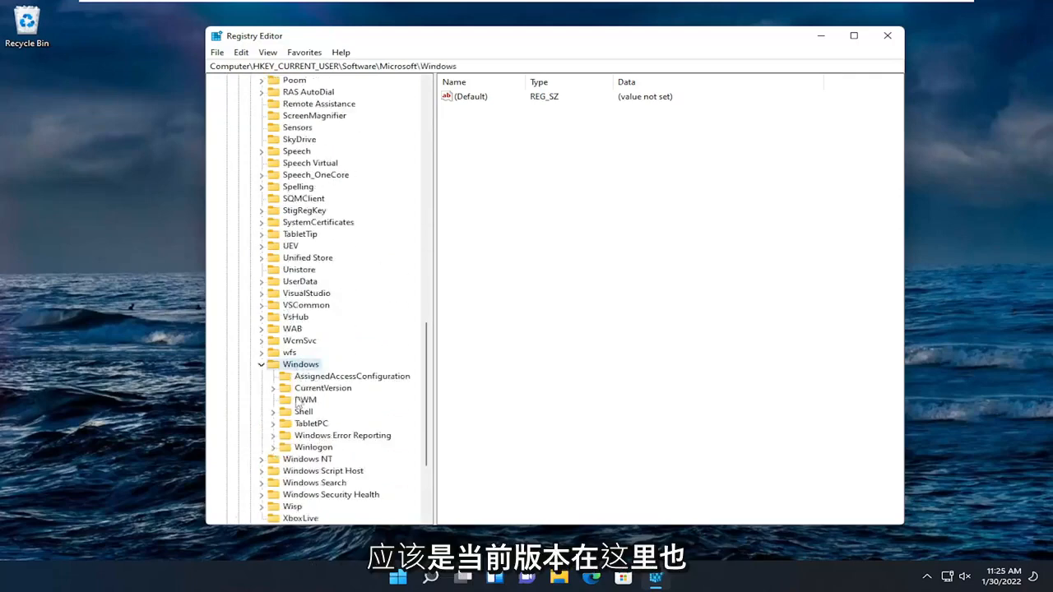
pyautogui.click(312, 391)
pyautogui.doubleClick(313, 390)
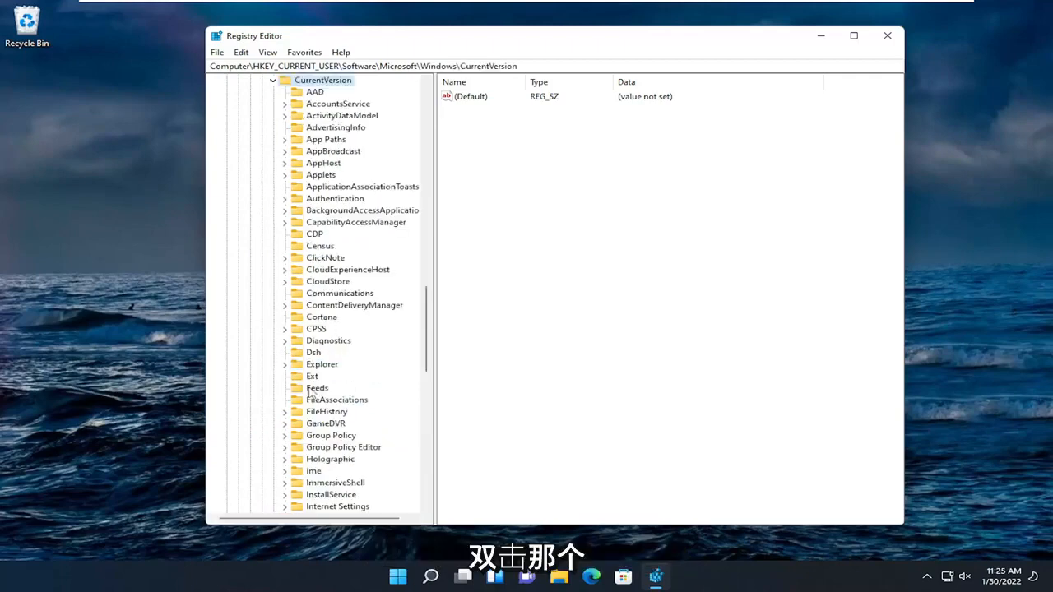
pyautogui.scroll(-7, 310, 392)
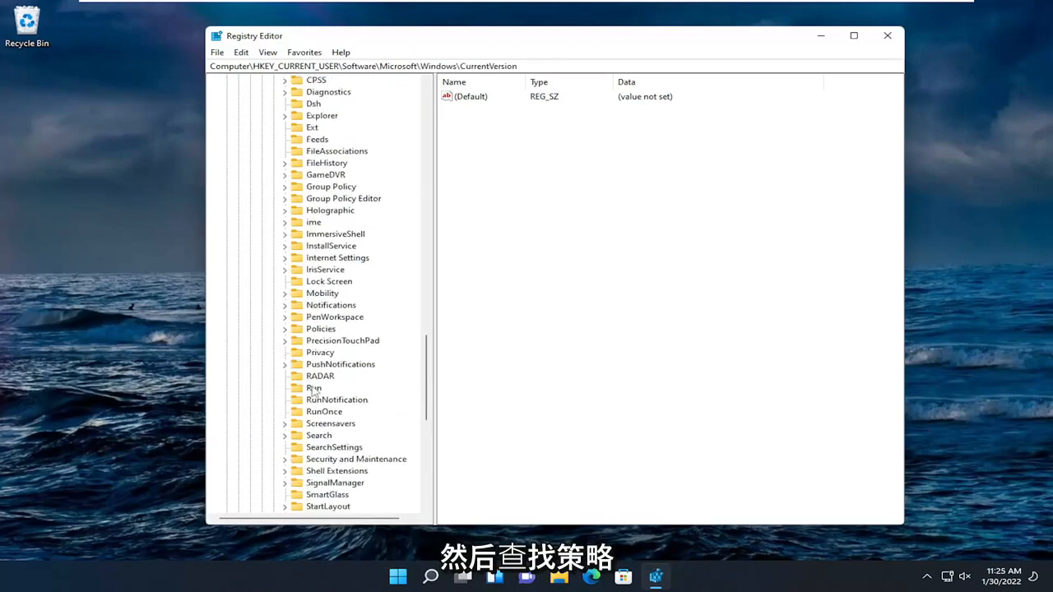
pyautogui.doubleClick(321, 329)
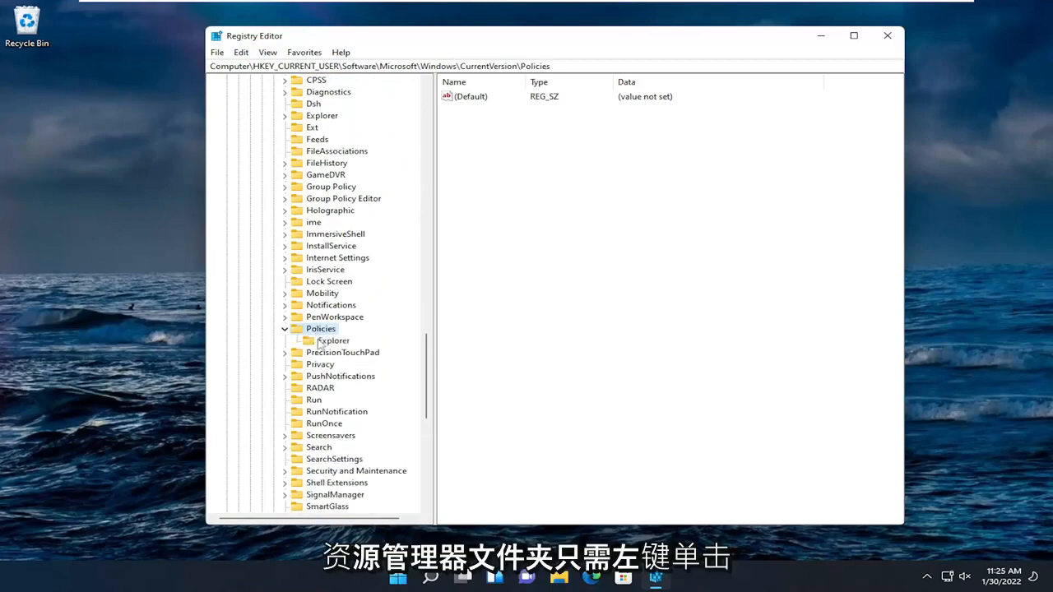
pyautogui.click(323, 342)
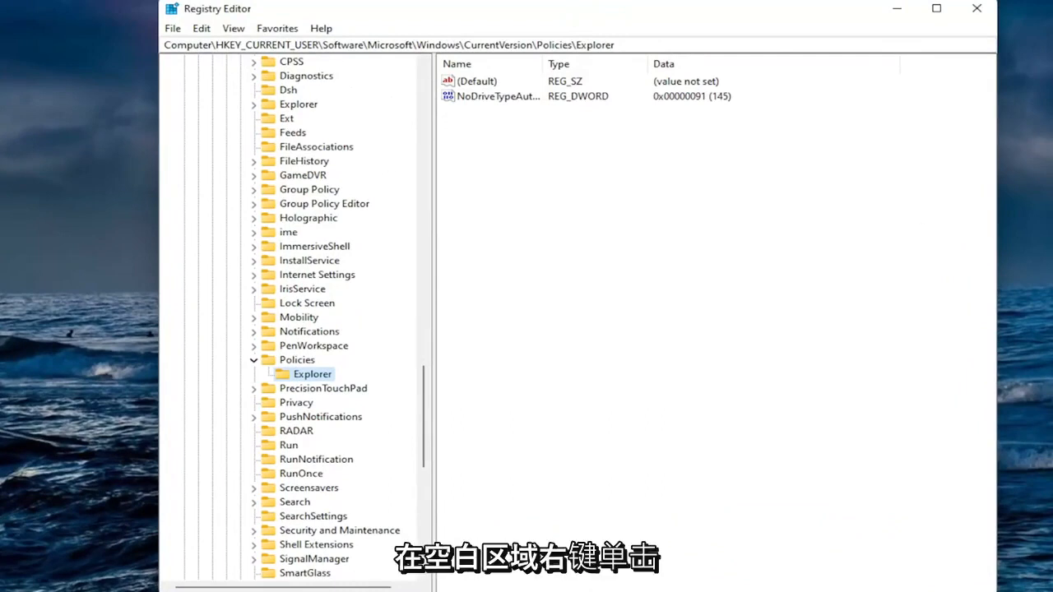
# Step: Create a new DWORD (32-bit) value in the Explorer key
pyautogui.rightClick(605, 179)
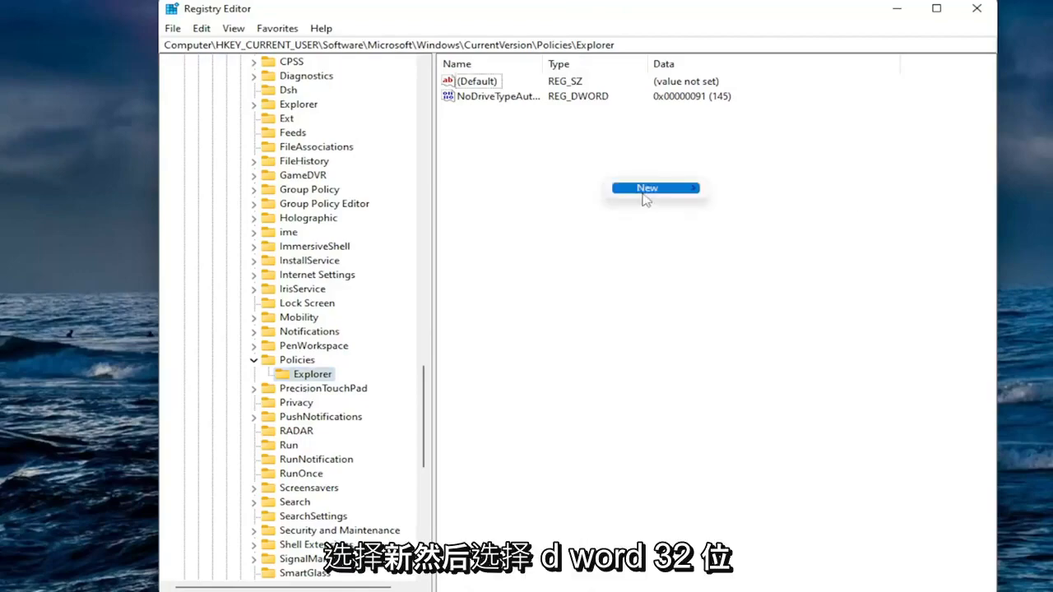
pyautogui.moveTo(646, 194)
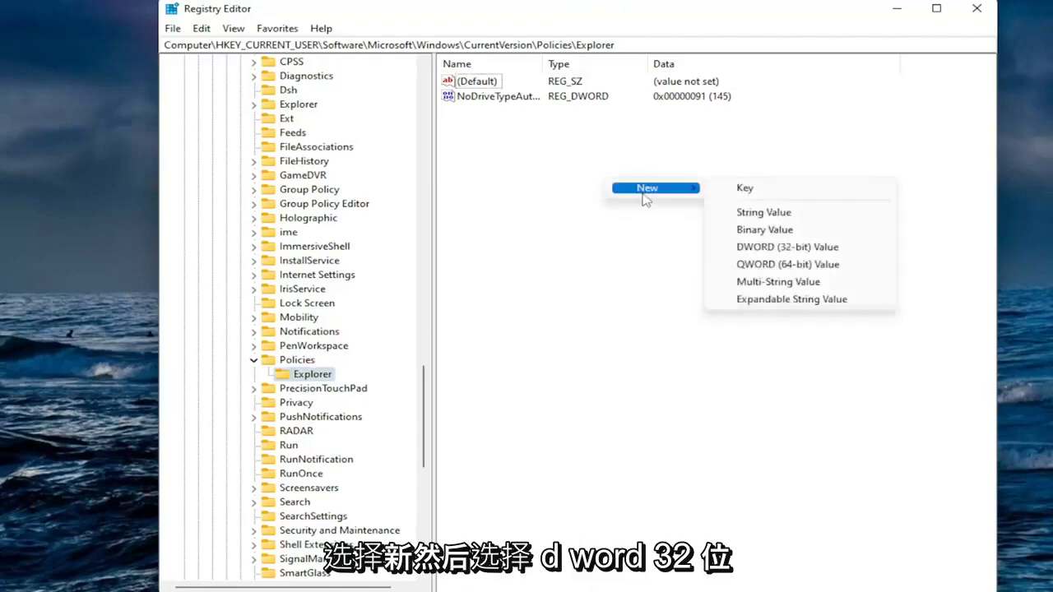
pyautogui.click(747, 248)
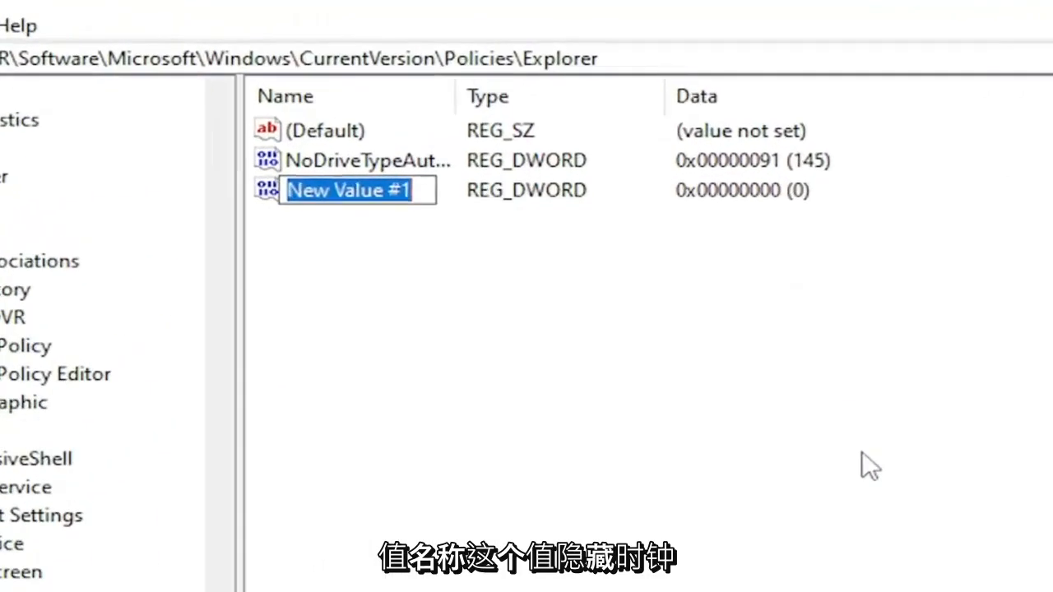
# Step: Name the new DWORD value HideClock and set its value data to 1 with hexadecimal base
pyautogui.write('HideClock')
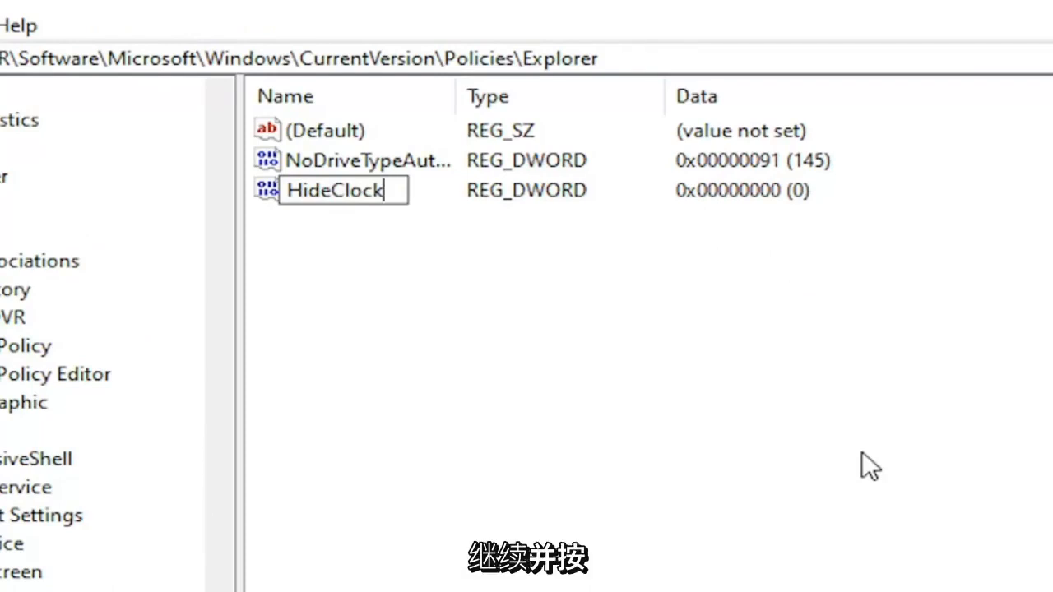
pyautogui.press('Return')
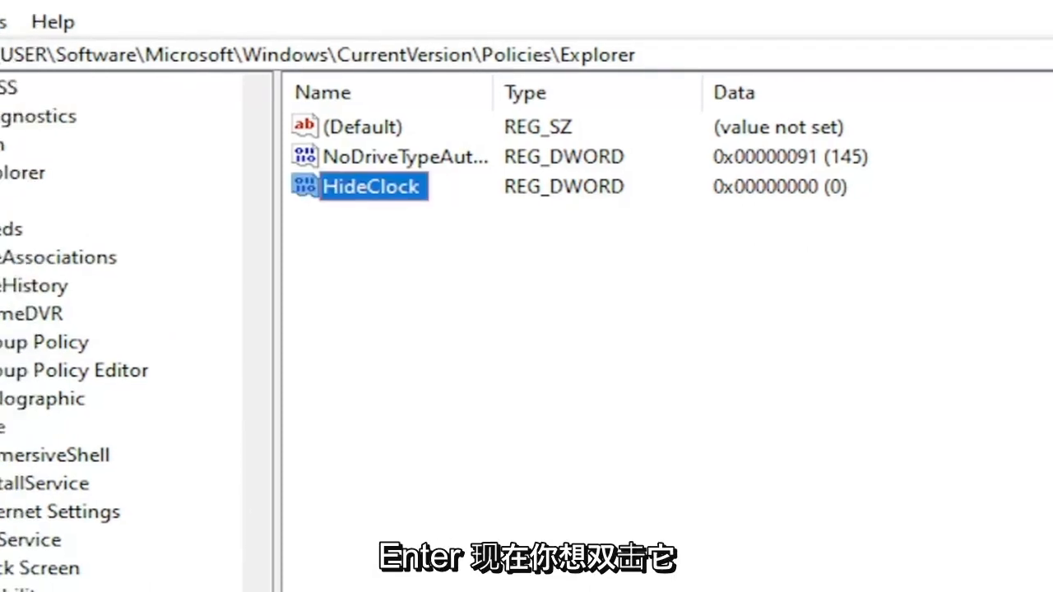
pyautogui.doubleClick(333, 190)
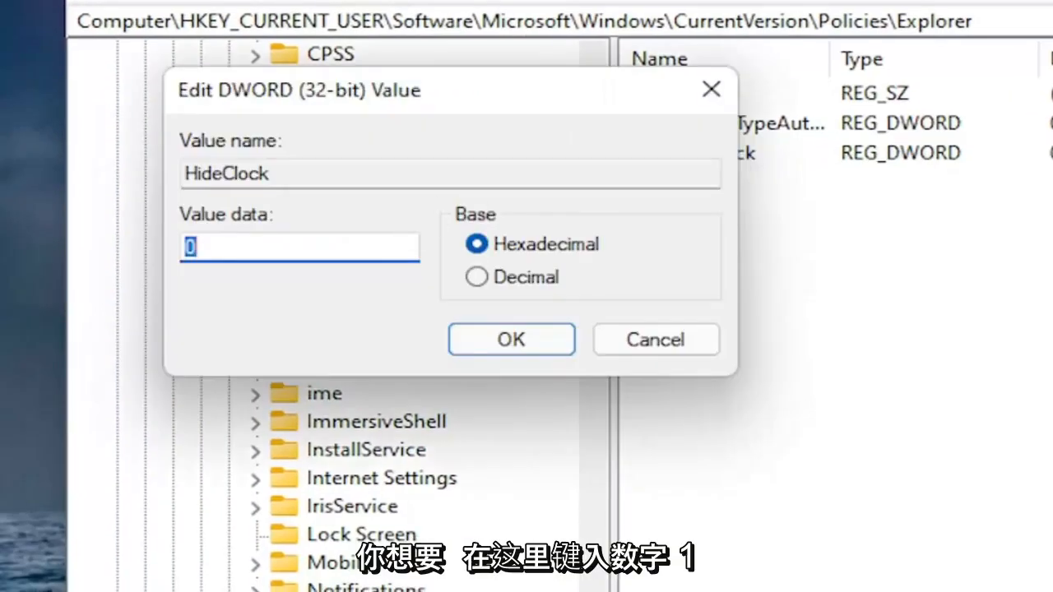
pyautogui.write('1')
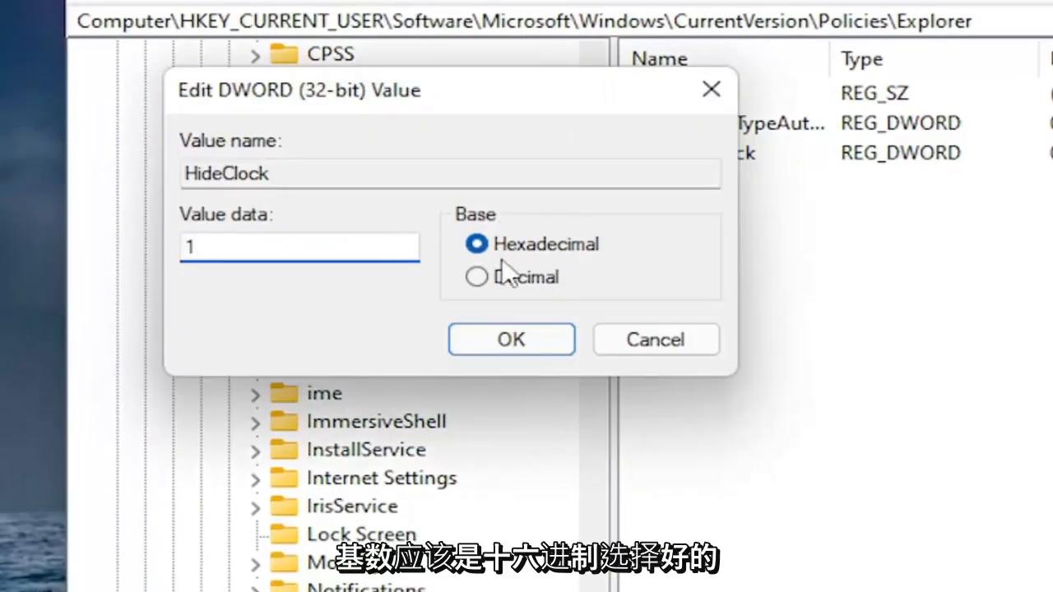
pyautogui.click(508, 337)
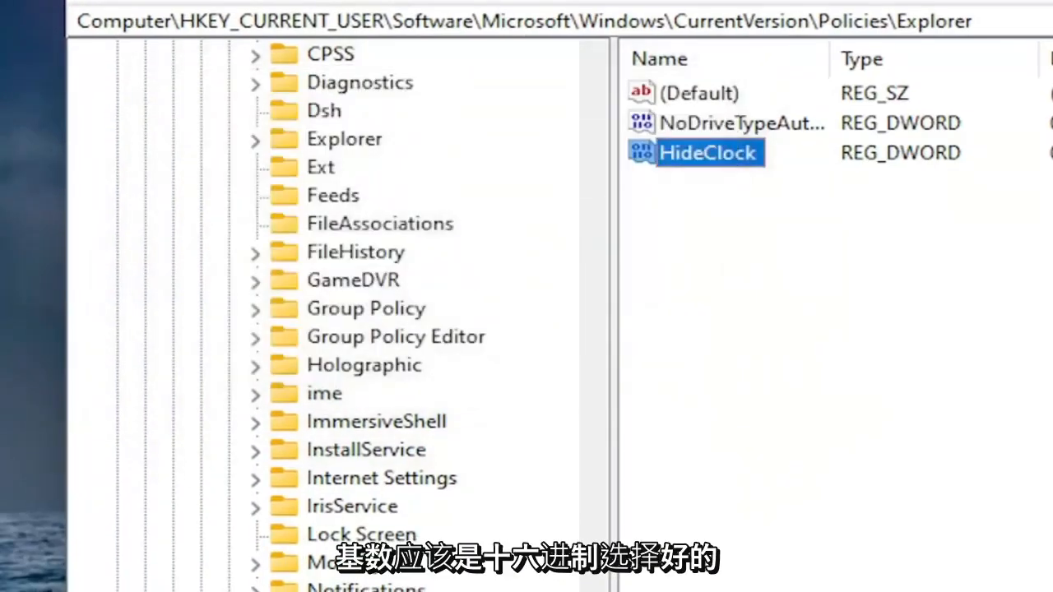
pyautogui.click(258, 586)
pyautogui.moveTo(523, 567); pyautogui.dragTo(535, 378)
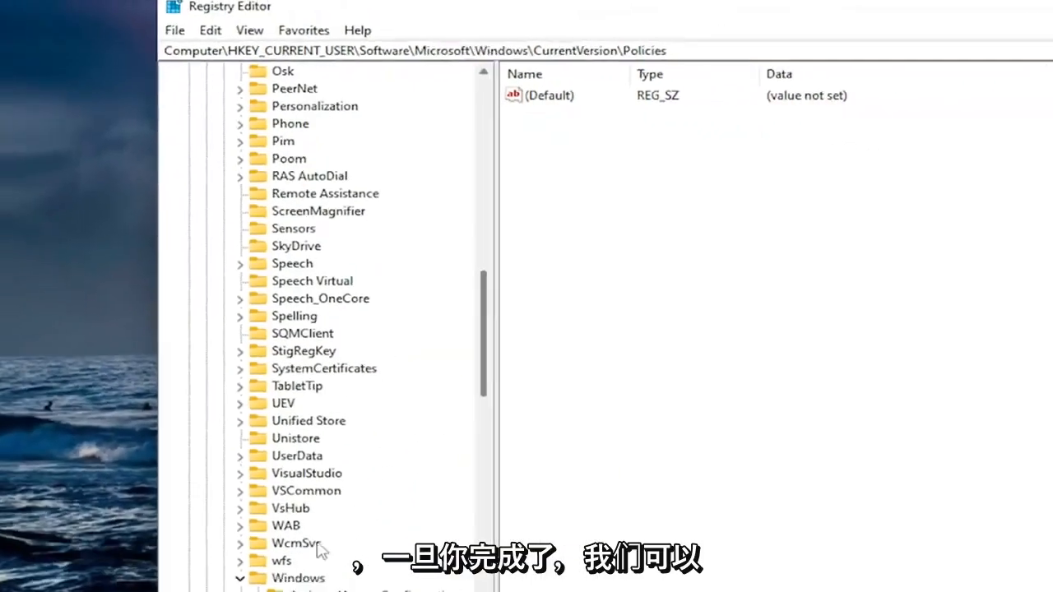
pyautogui.click(273, 447)
pyautogui.click(262, 424)
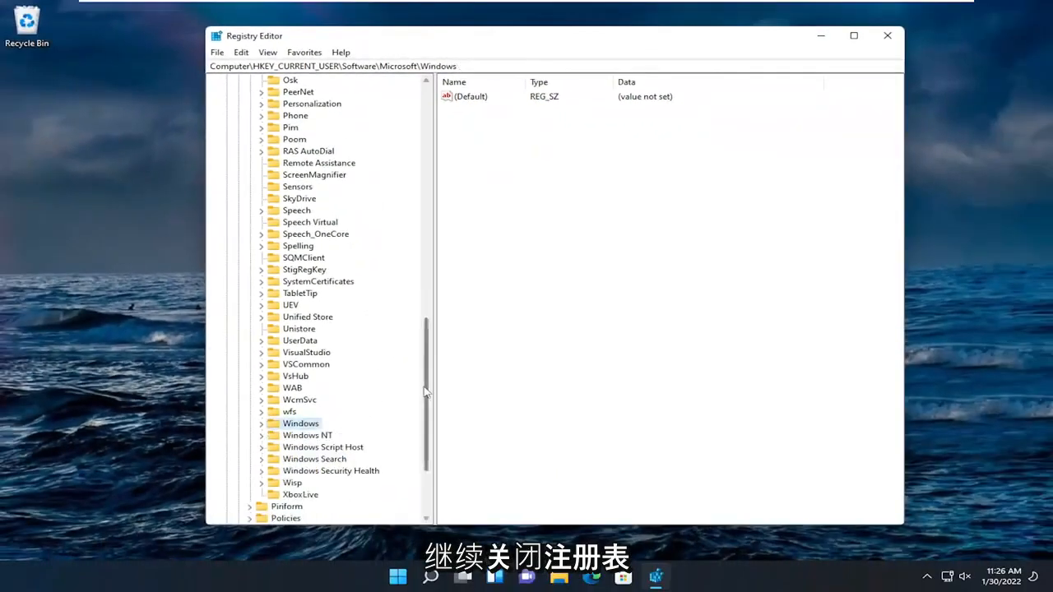
pyautogui.moveTo(427, 415); pyautogui.dragTo(428, 148)
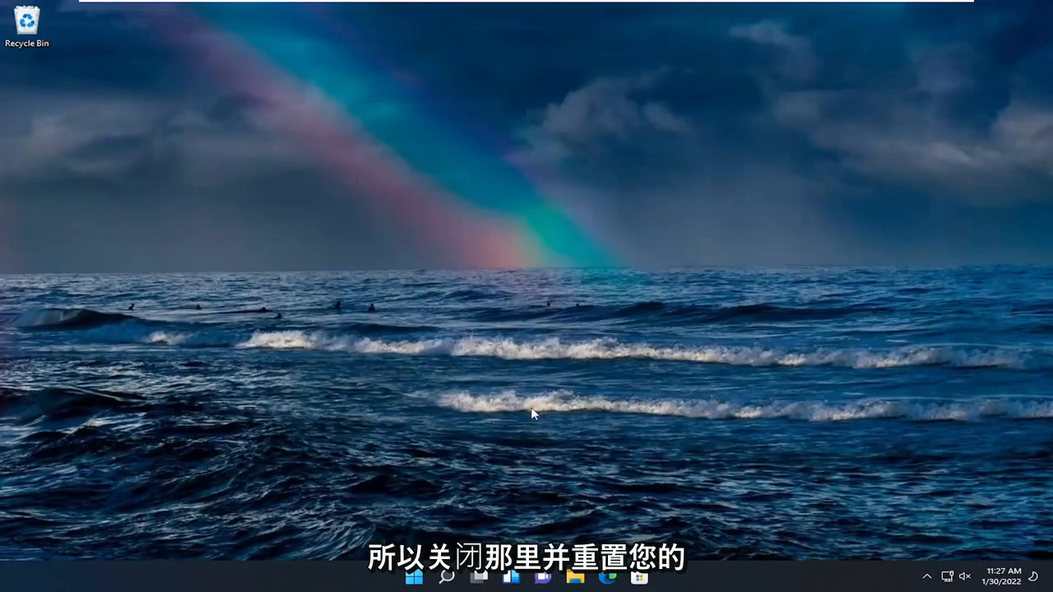